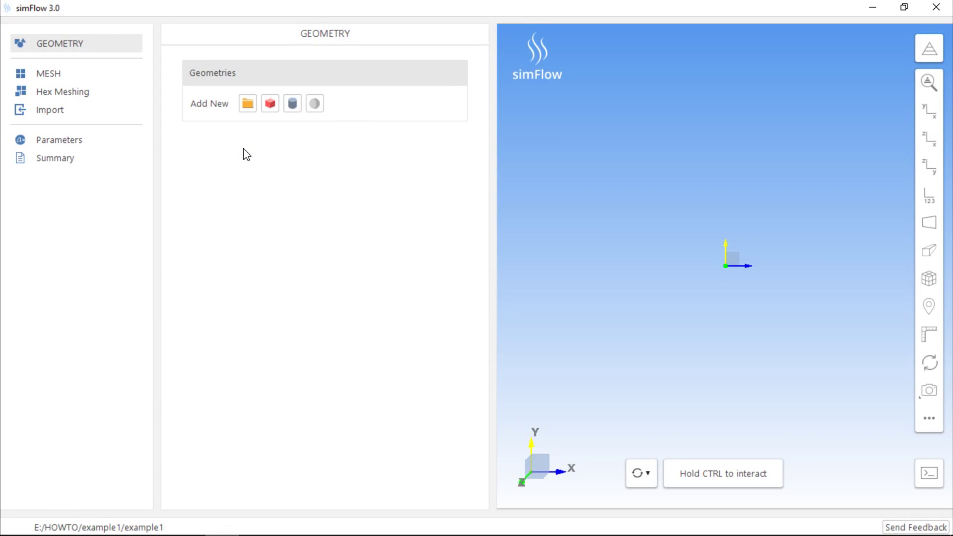
# - Import catalitic_converter.step from the HOWTO folder after reviewing the supported geometry file formats
pyautogui.click(246, 110)
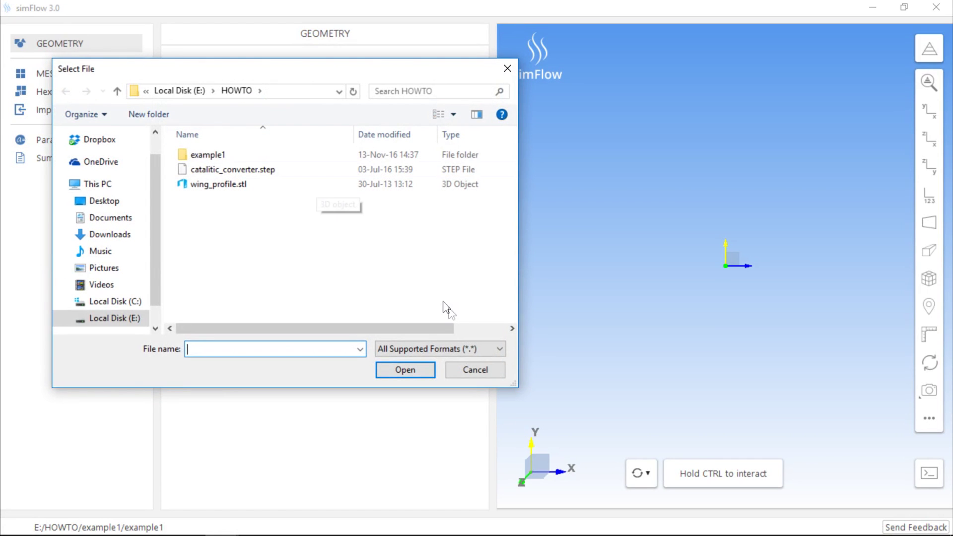
pyautogui.click(487, 348)
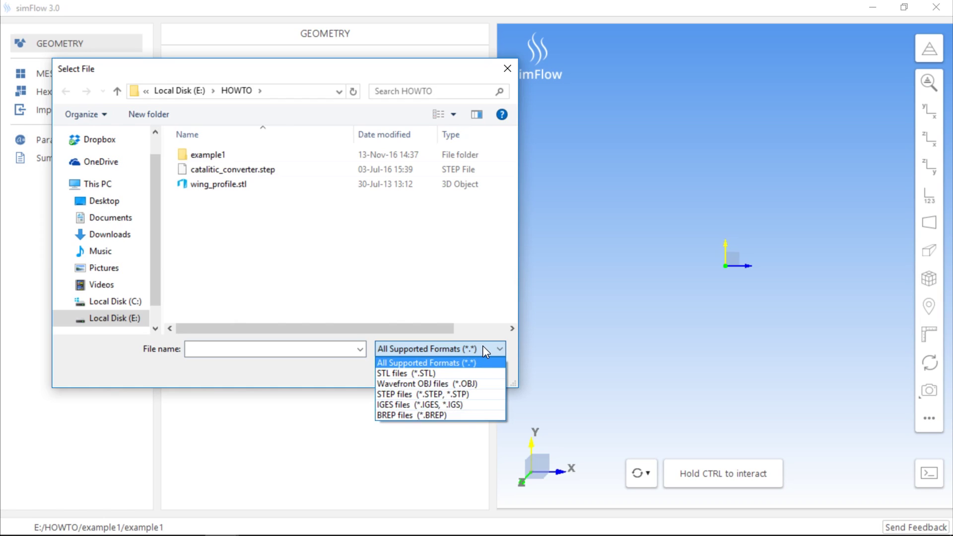
pyautogui.click(484, 349)
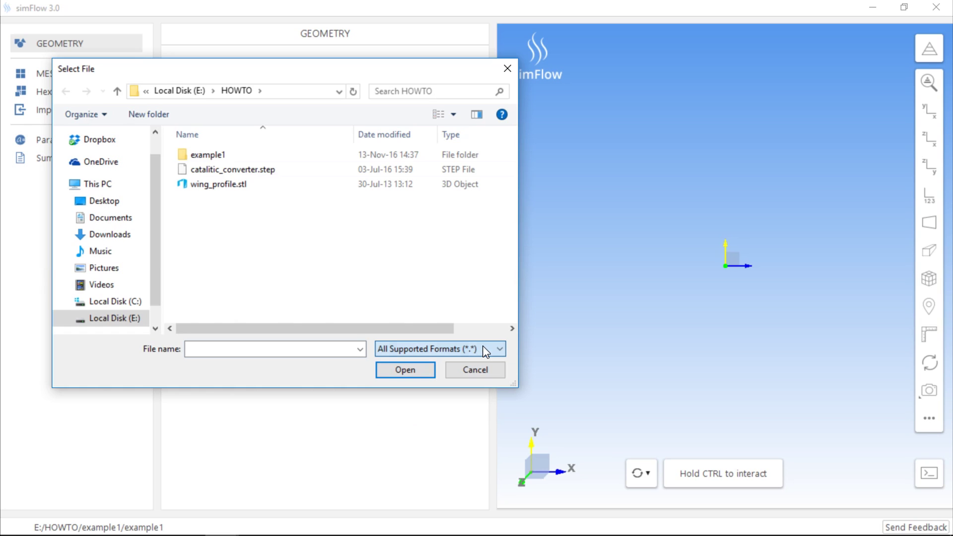
pyautogui.click(330, 175)
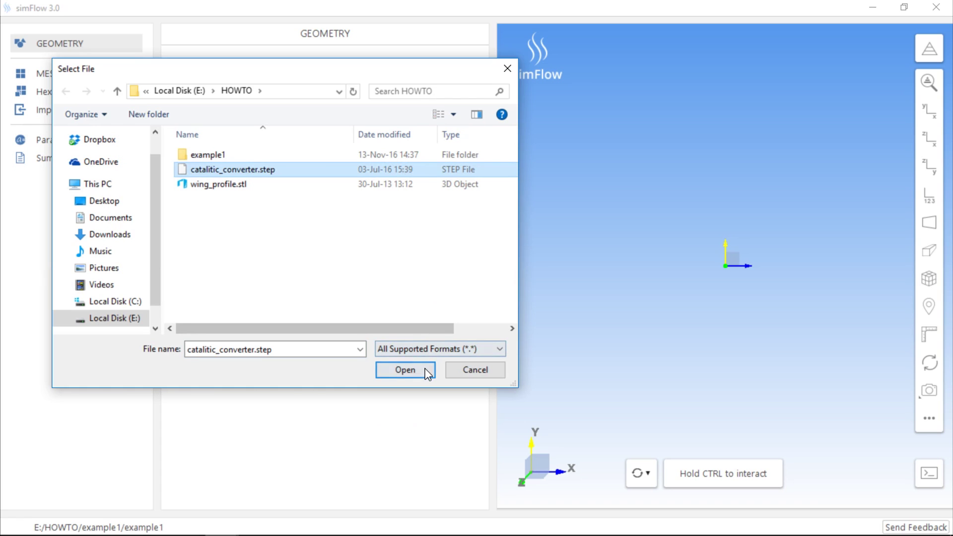
pyautogui.click(405, 370)
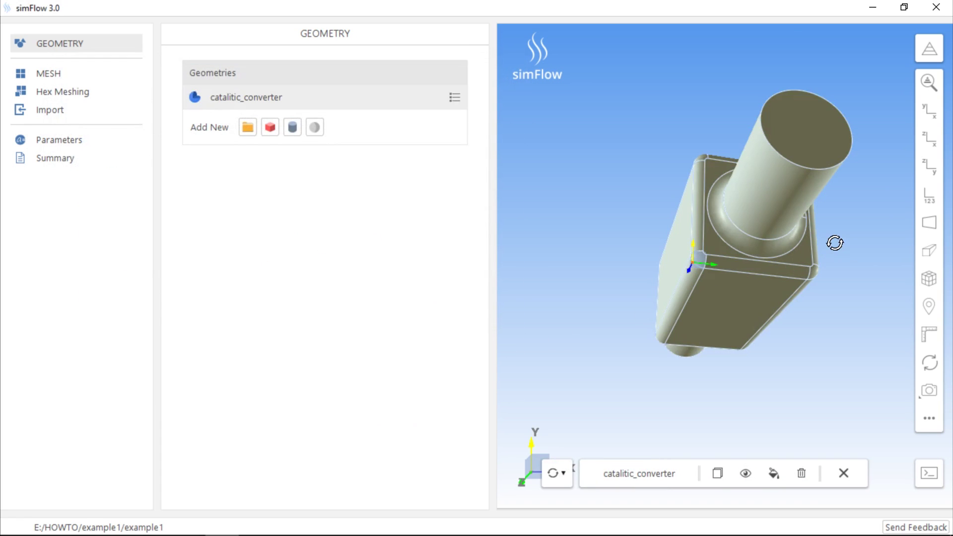
# - Orbit the converter, then drag wing_profile.stl from the HOWTO folder into the 3-D view
pyautogui.moveTo(835, 243); pyautogui.dragTo(682, 203)
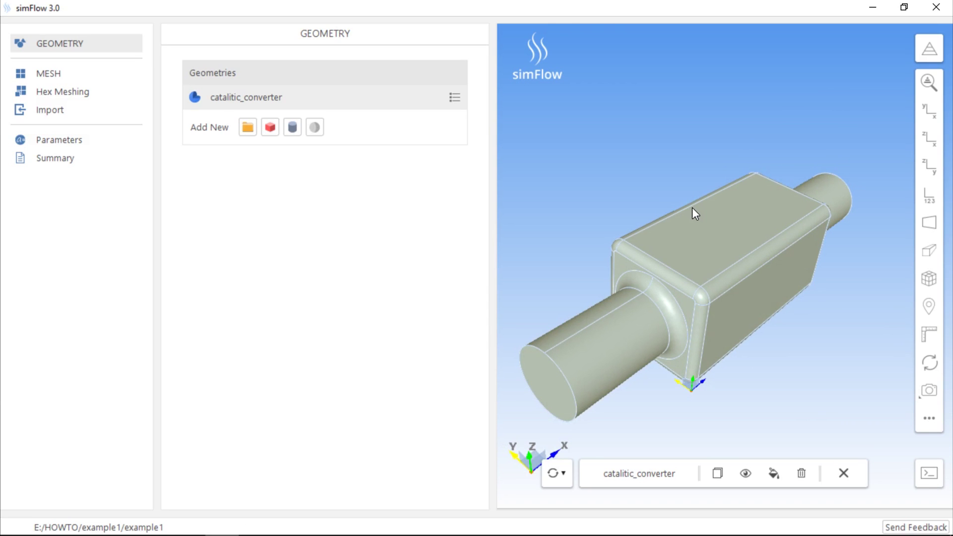
pyautogui.moveTo(562, 14); pyautogui.dragTo(579, 177)
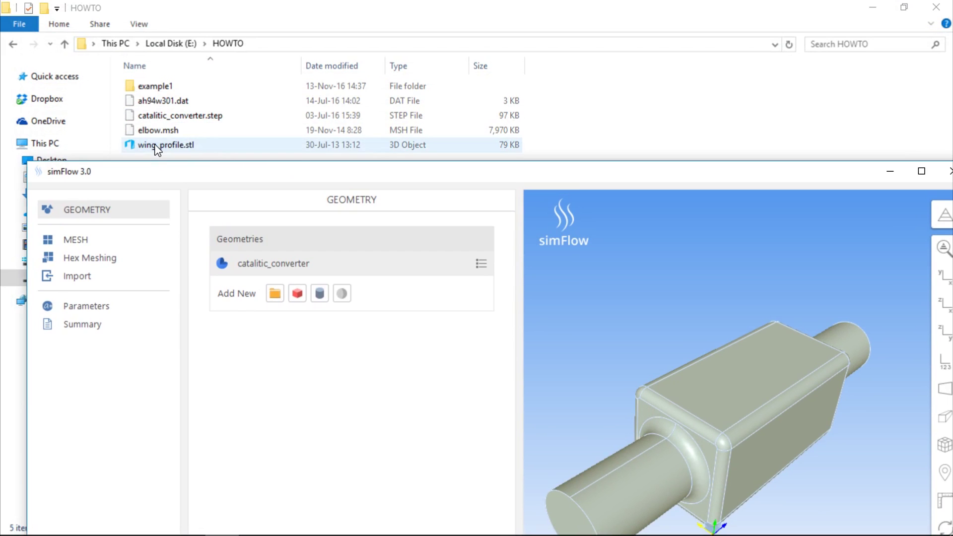
pyautogui.moveTo(156, 146); pyautogui.dragTo(602, 304)
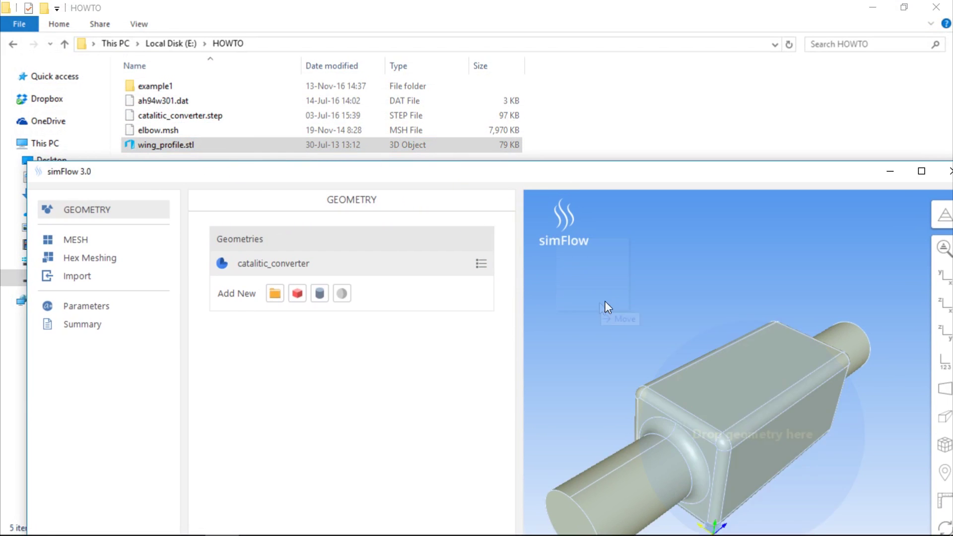
# - Maximize simFlow, hide the catalytic converter and zoom to see the whole wing profile
pyautogui.click(920, 171)
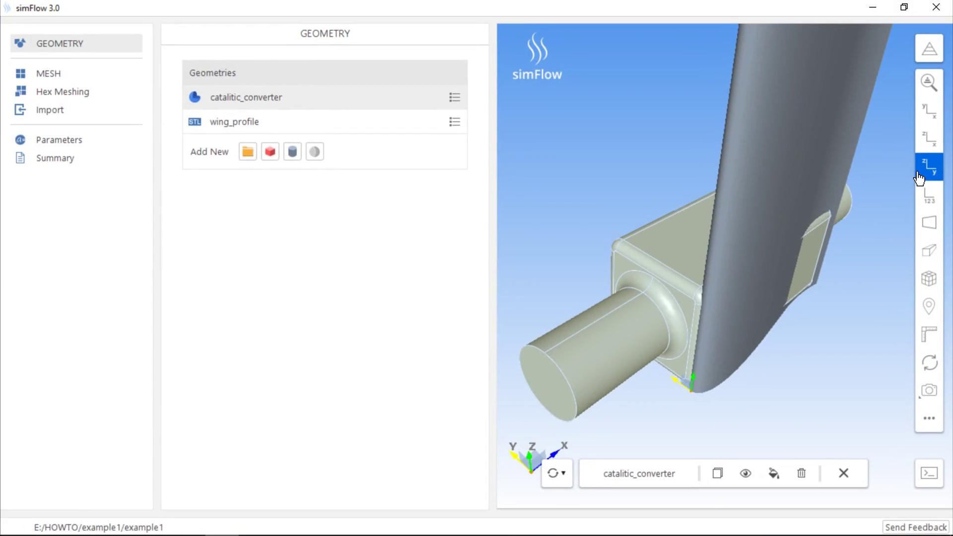
pyautogui.click(926, 49)
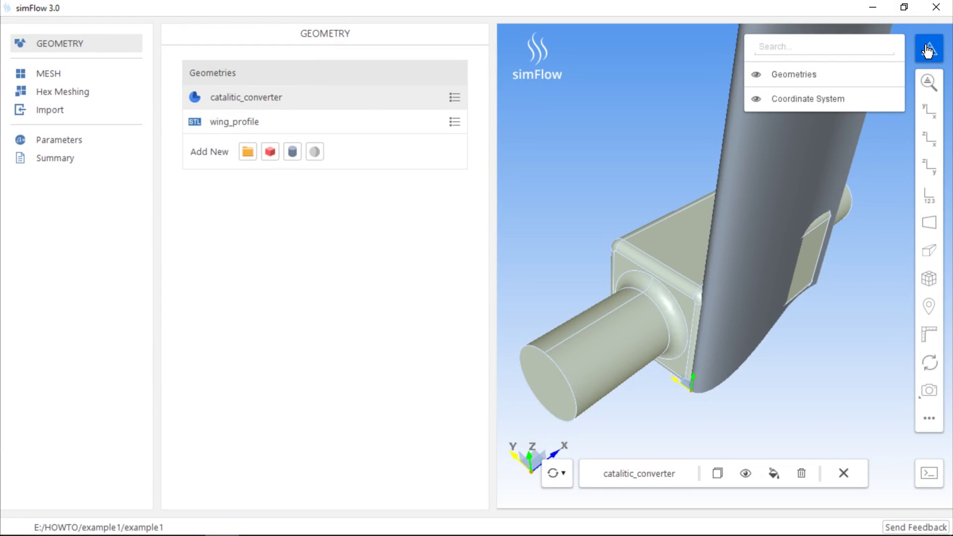
pyautogui.click(803, 75)
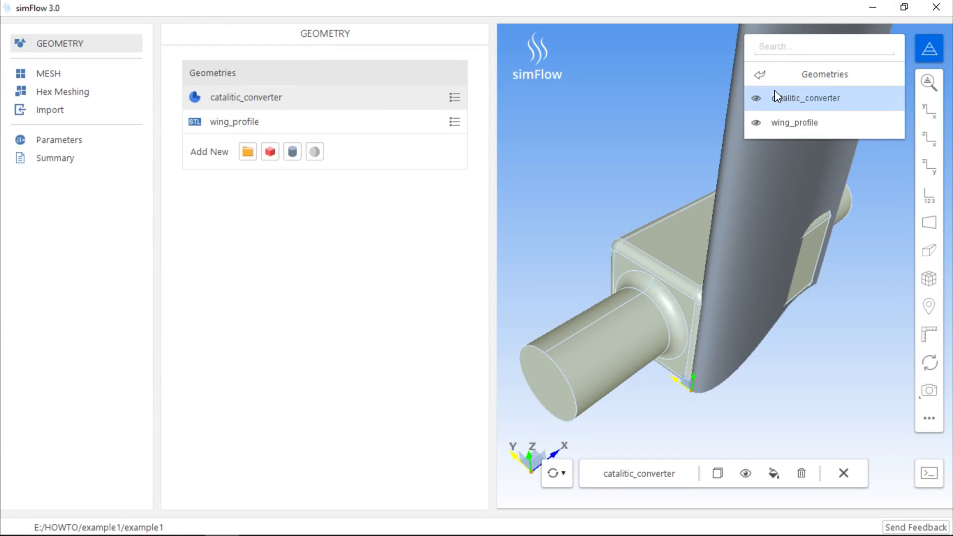
pyautogui.click(756, 98)
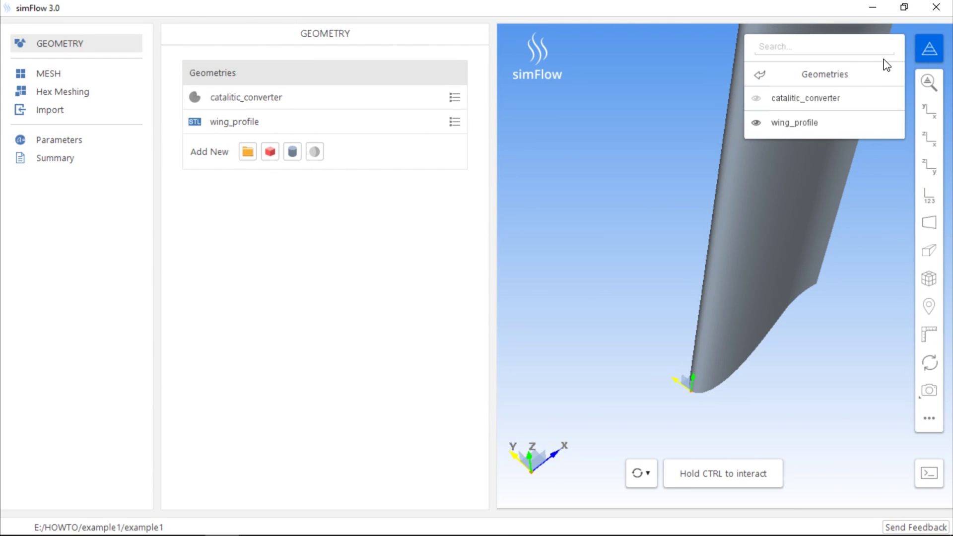
pyautogui.click(926, 57)
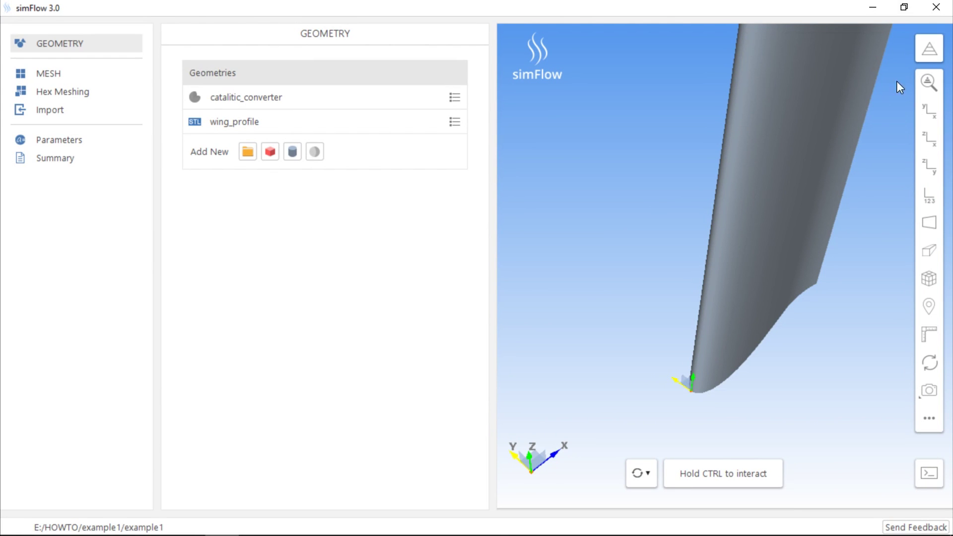
pyautogui.keyDown('ctrl'); pyautogui.moveTo(841, 118); pyautogui.dragTo(850, 156); pyautogui.keyUp('ctrl')
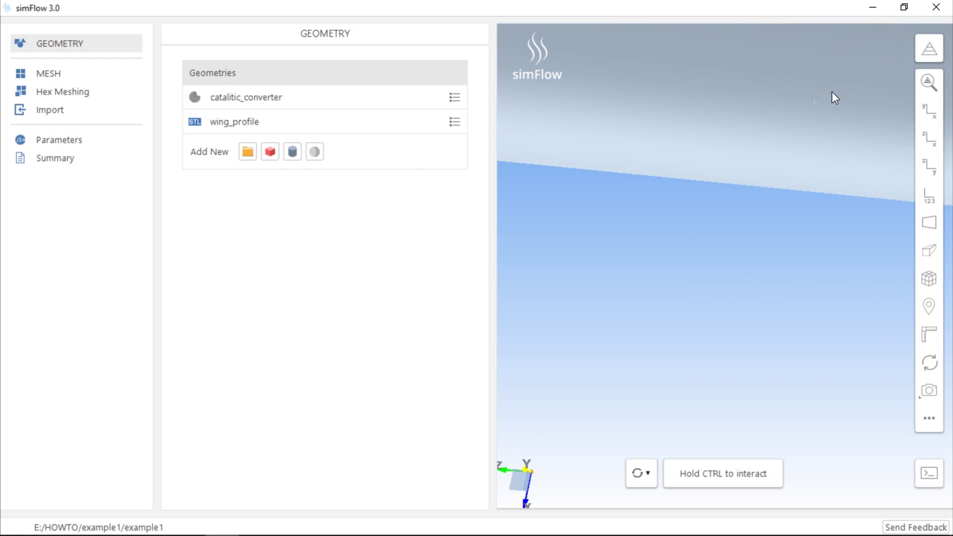
pyautogui.keyDown('ctrl'); pyautogui.moveTo(834, 95); pyautogui.dragTo(709, 183, button='middle'); pyautogui.keyUp('ctrl')
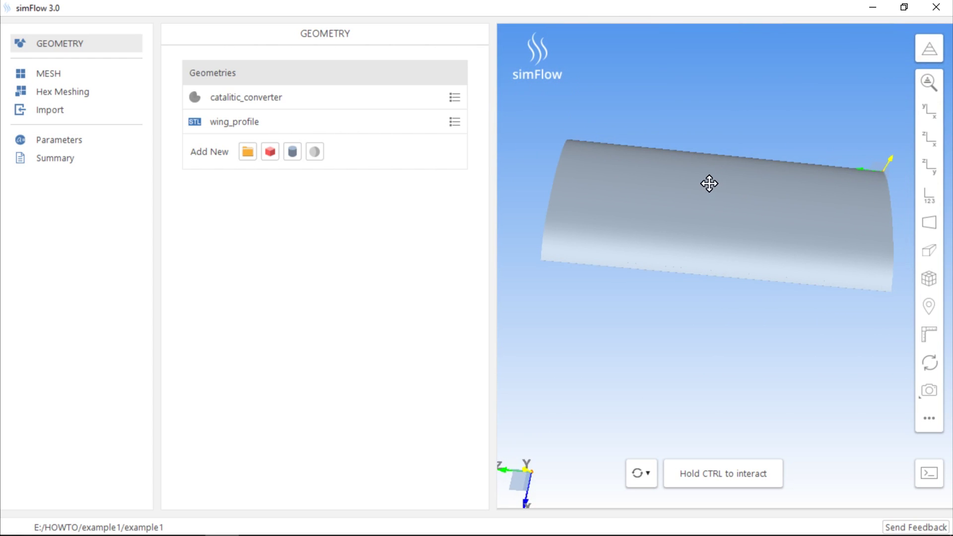
# - Hide the wing profile, show the converter again, fit it to view and tilt it
pyautogui.click(195, 123)
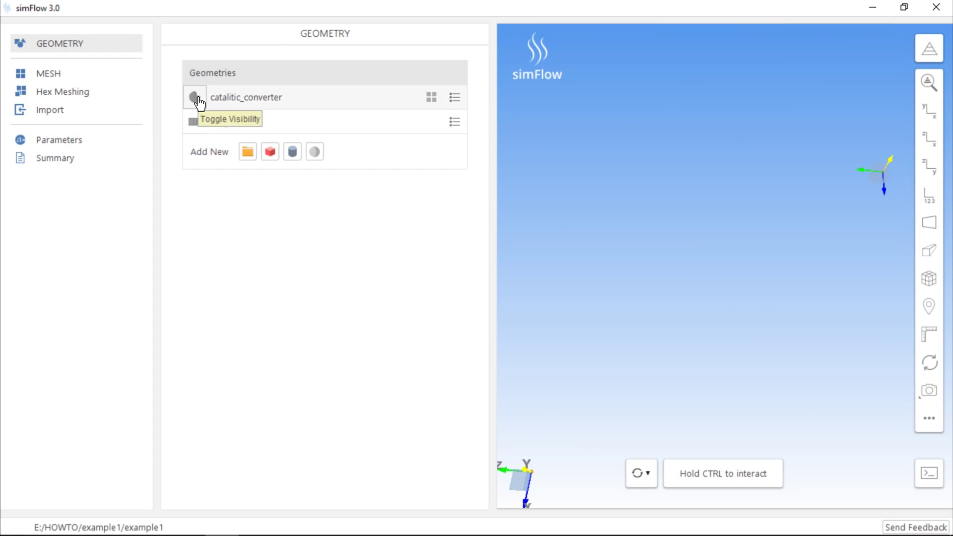
pyautogui.click(194, 98)
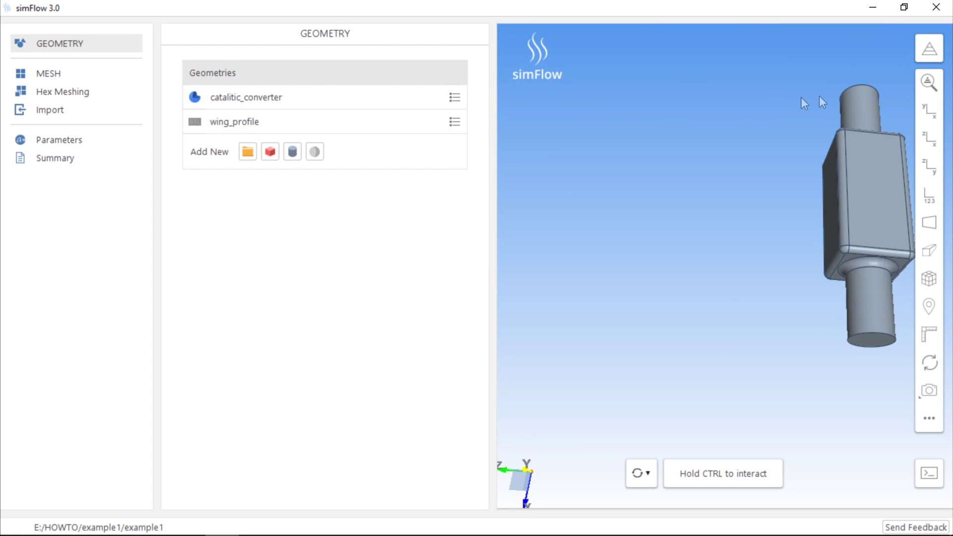
pyautogui.click(927, 84)
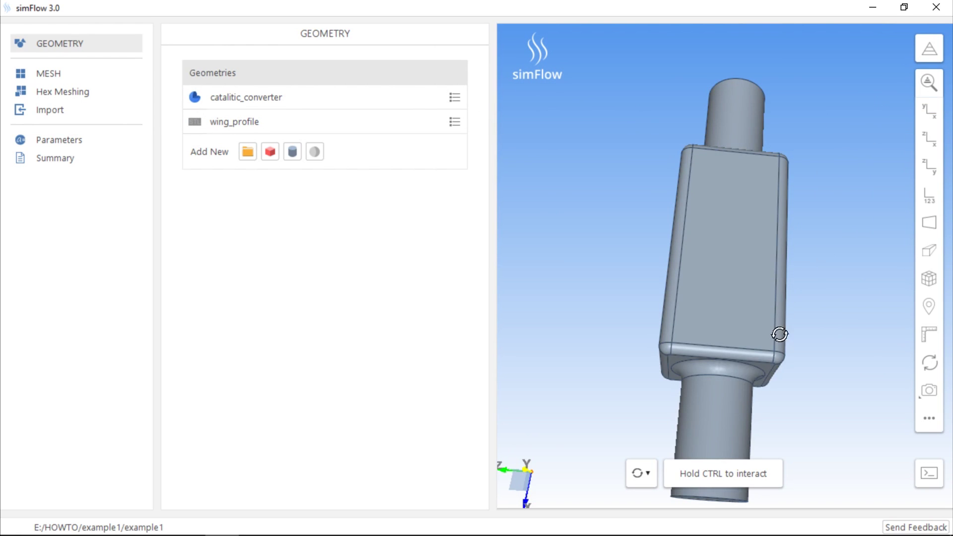
pyautogui.moveTo(779, 334); pyautogui.dragTo(724, 276)
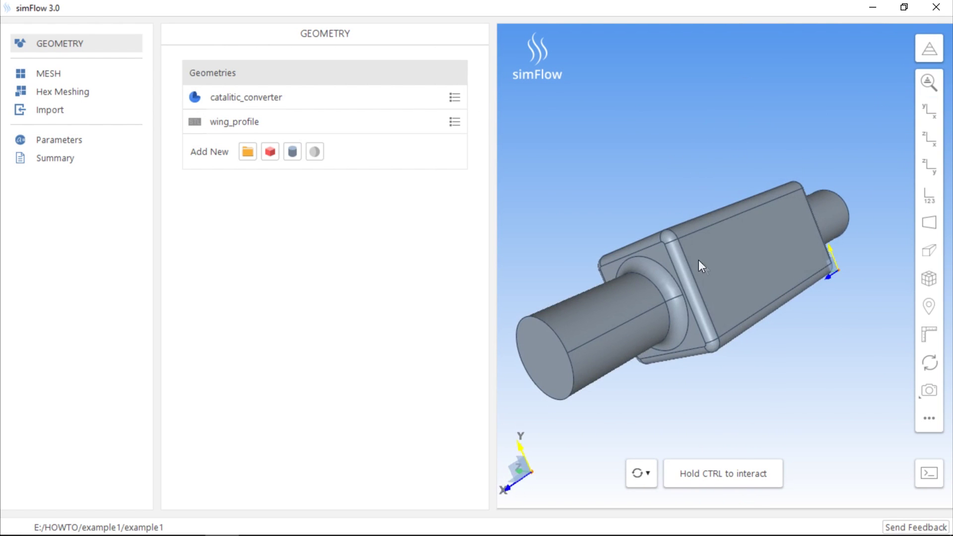
pyautogui.click(455, 99)
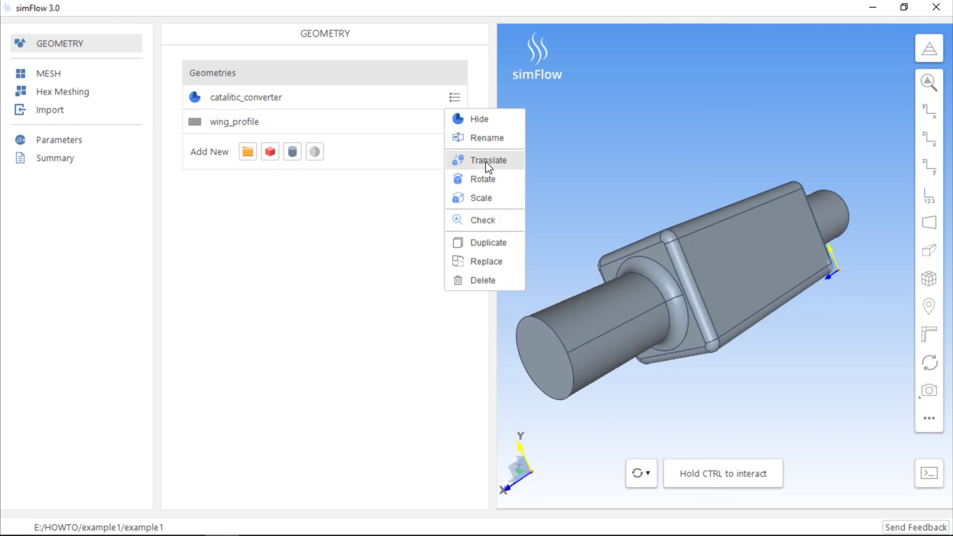
# - Translate catalitic_converter by the vector 10, 0, 0 m
pyautogui.click(517, 162)
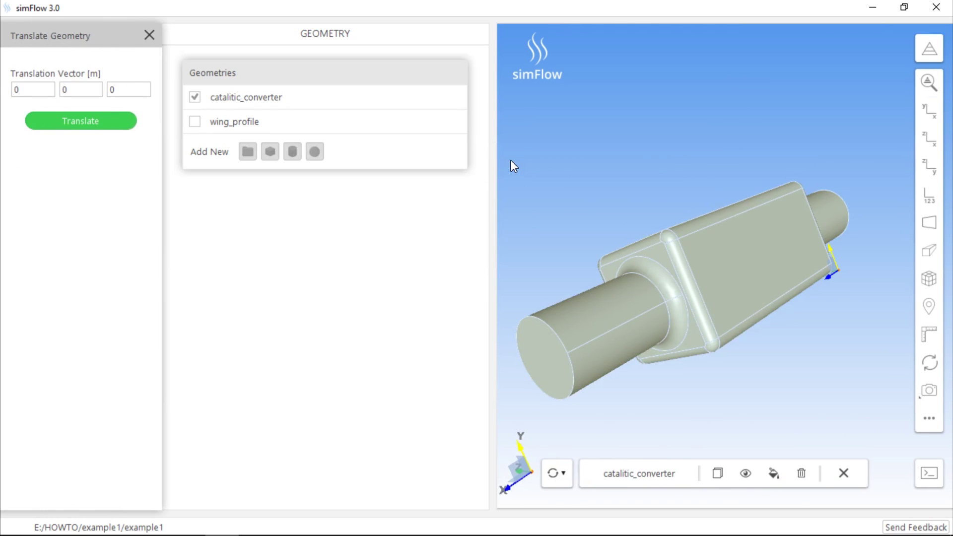
pyautogui.click(50, 88)
pyautogui.write('10')
pyautogui.click(109, 124)
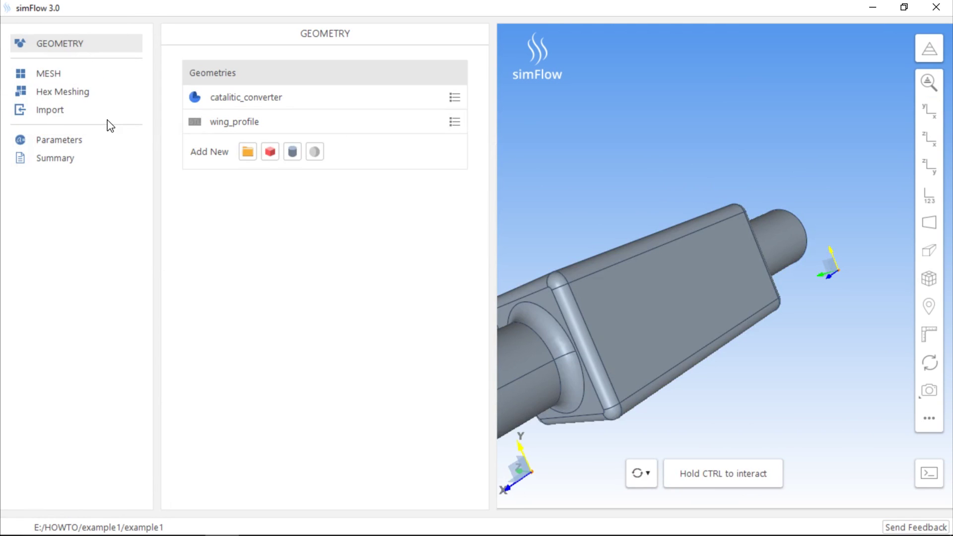
# - Rotate catalitic_converter by 45° about the Z axis (0 0 1) through the origin
pyautogui.click(460, 101)
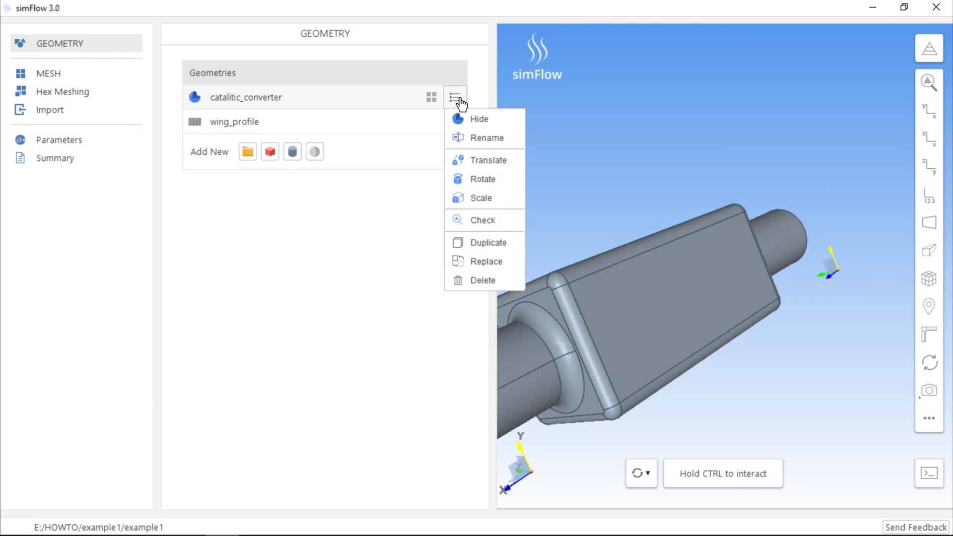
pyautogui.click(510, 179)
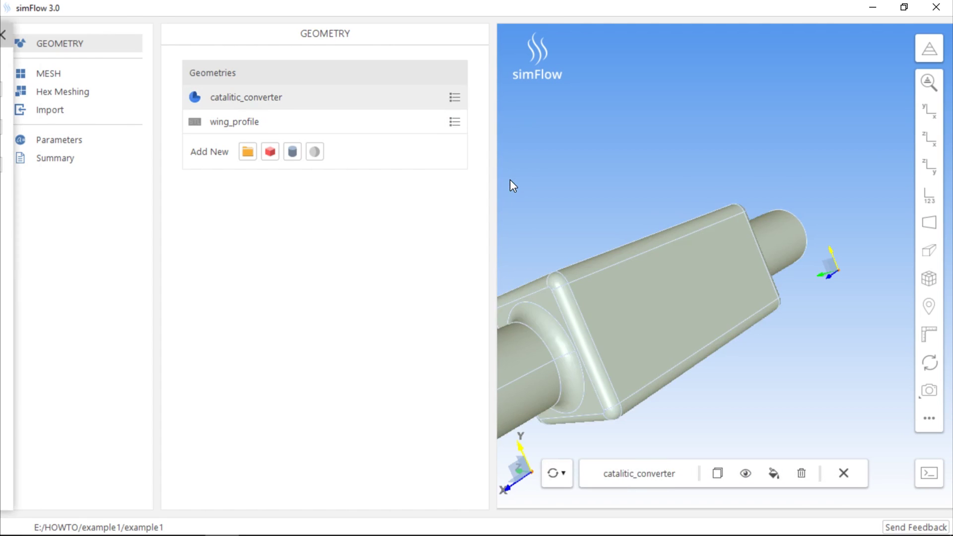
pyautogui.doubleClick(142, 164)
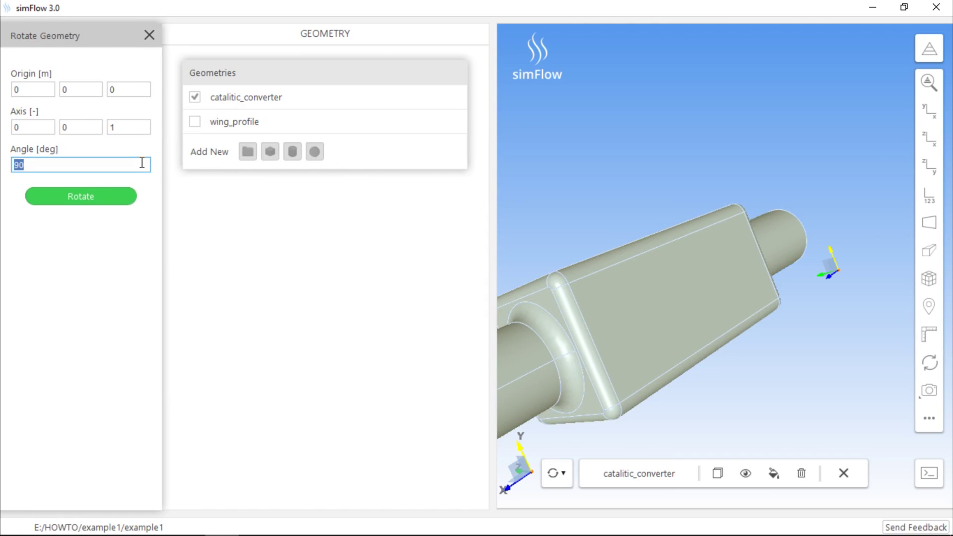
pyautogui.write('45')
pyautogui.click(118, 199)
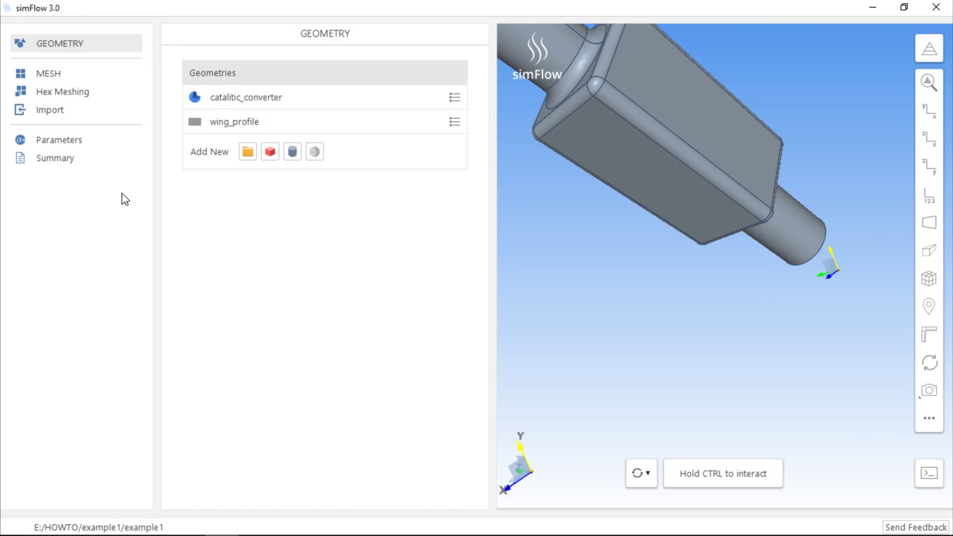
# - Scale catalitic_converter uniformly by a factor of 0.001
pyautogui.click(461, 97)
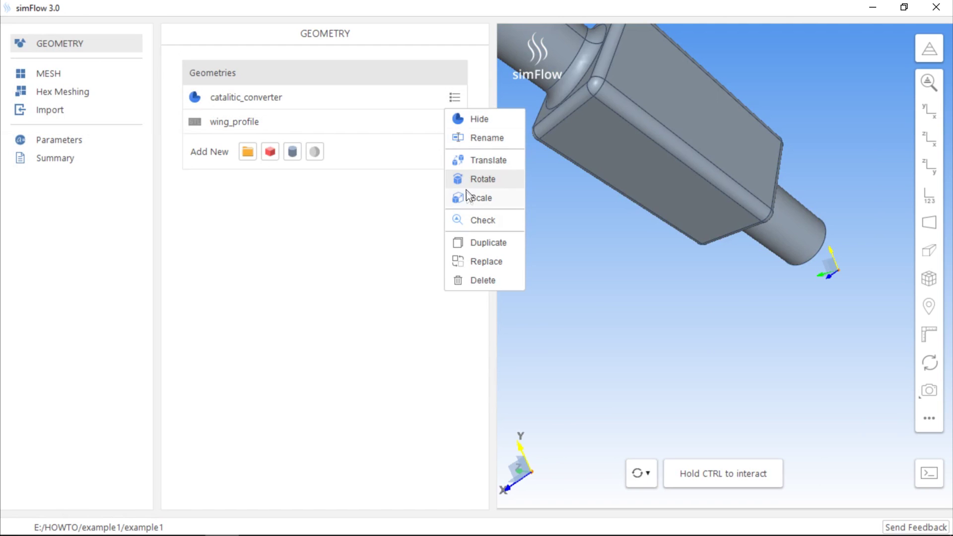
pyautogui.click(488, 198)
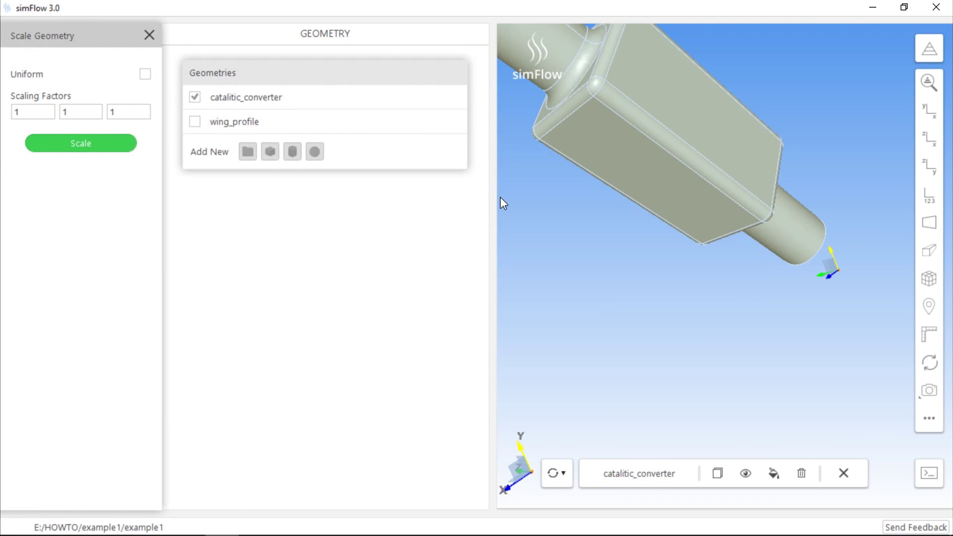
pyautogui.click(144, 74)
pyautogui.doubleClick(49, 111)
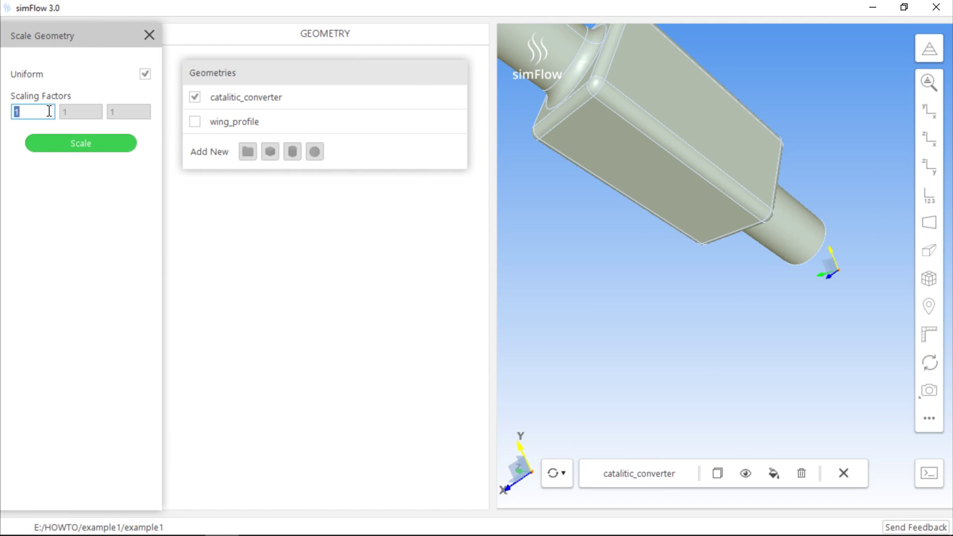
pyautogui.write('0.001')
pyautogui.press('Return')
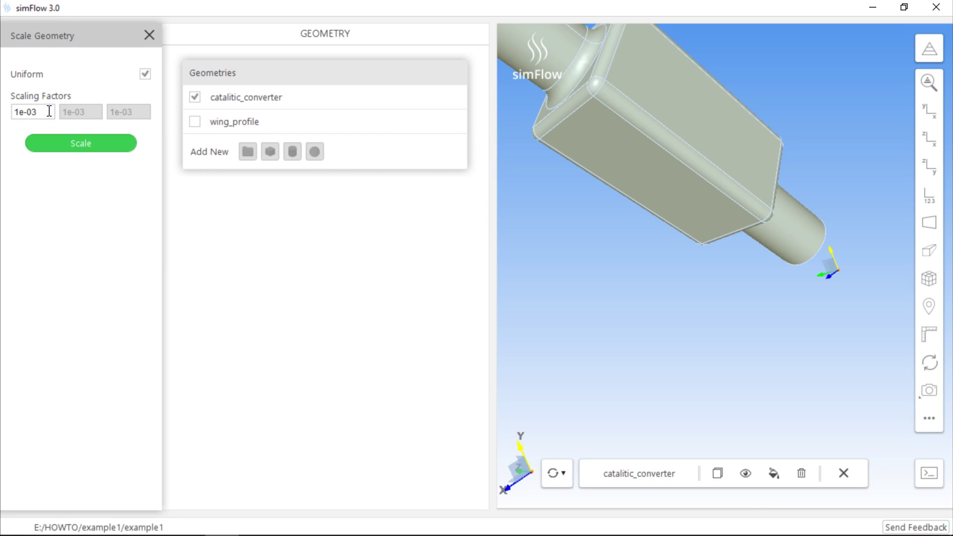
pyautogui.click(100, 144)
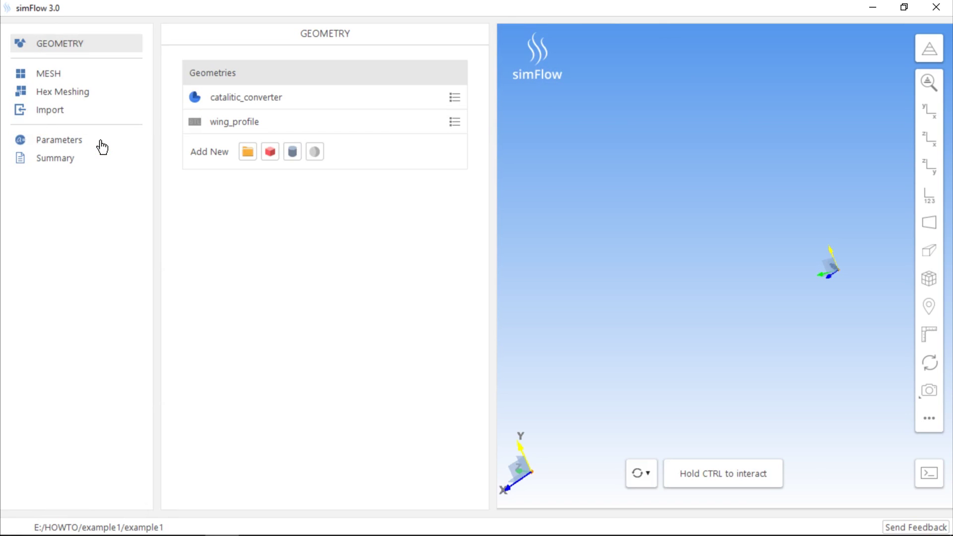
# - Fit the shrunken converter back into view and orbit around it
pyautogui.click(924, 90)
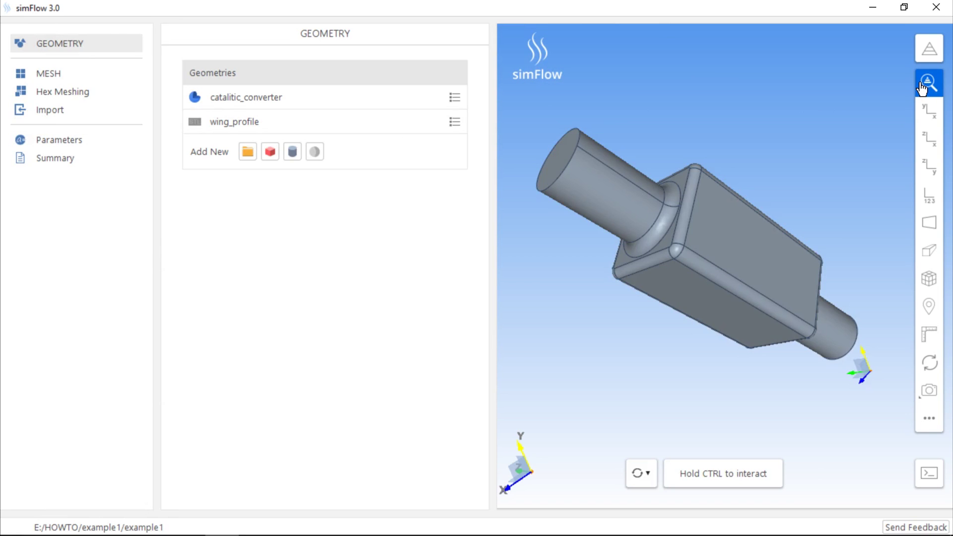
pyautogui.scroll(-3, 746, 174)
pyautogui.scroll(2, 747, 175)
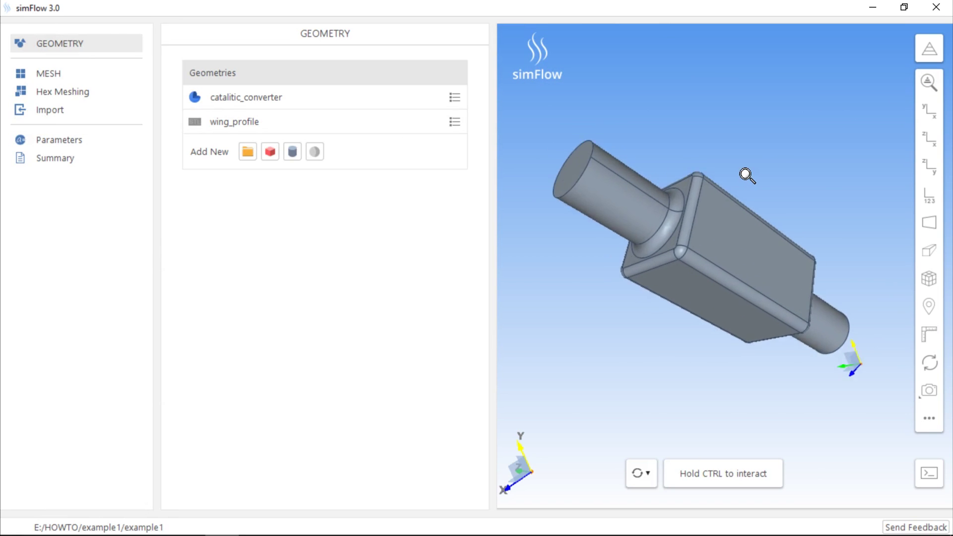
pyautogui.moveTo(746, 174); pyautogui.dragTo(709, 121)
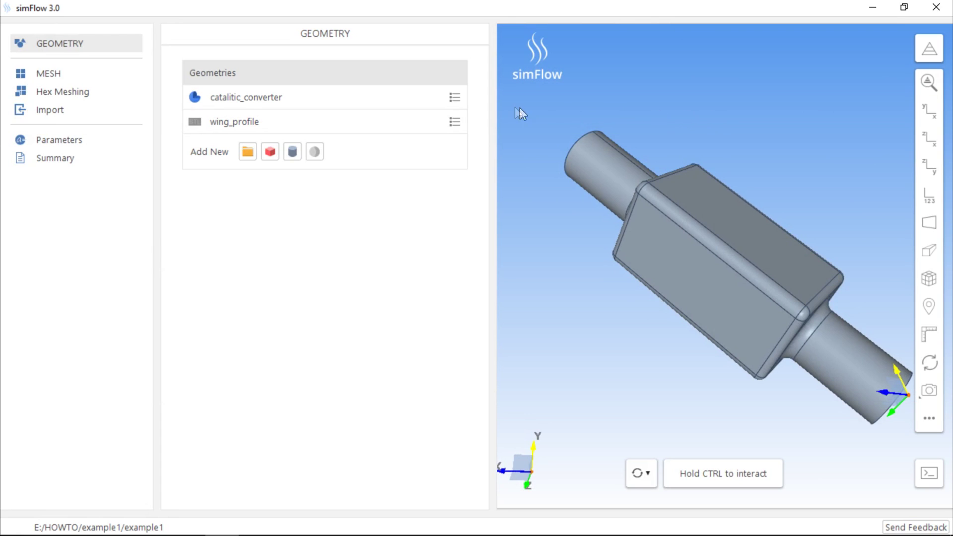
pyautogui.click(453, 101)
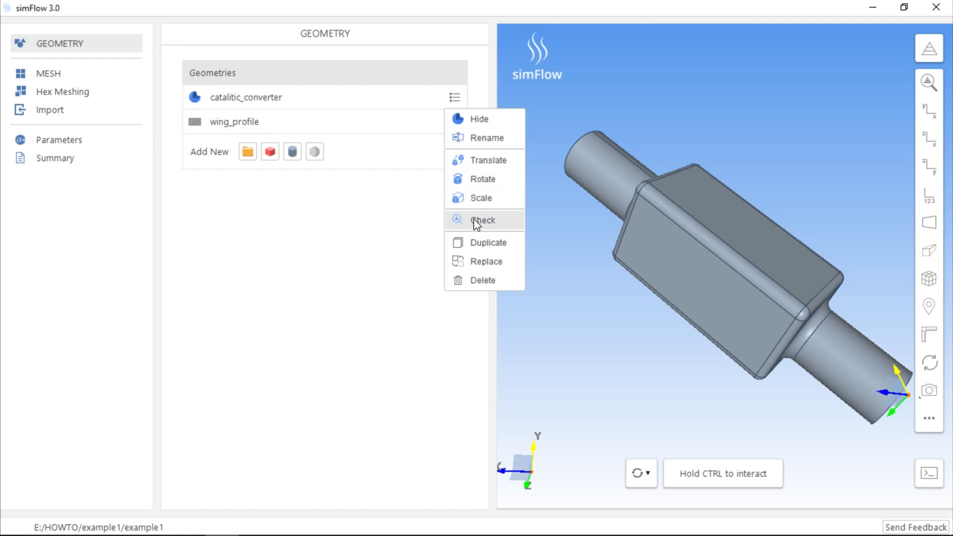
# - Run Check on catalitic_converter and scroll the console to read the surfaceCheck report
pyautogui.click(507, 226)
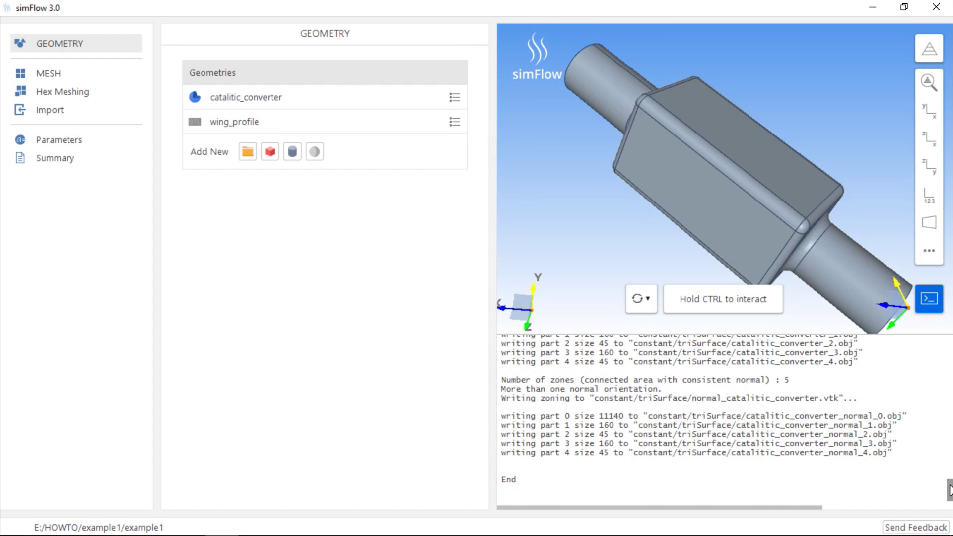
pyautogui.moveTo(948, 490); pyautogui.dragTo(949, 346)
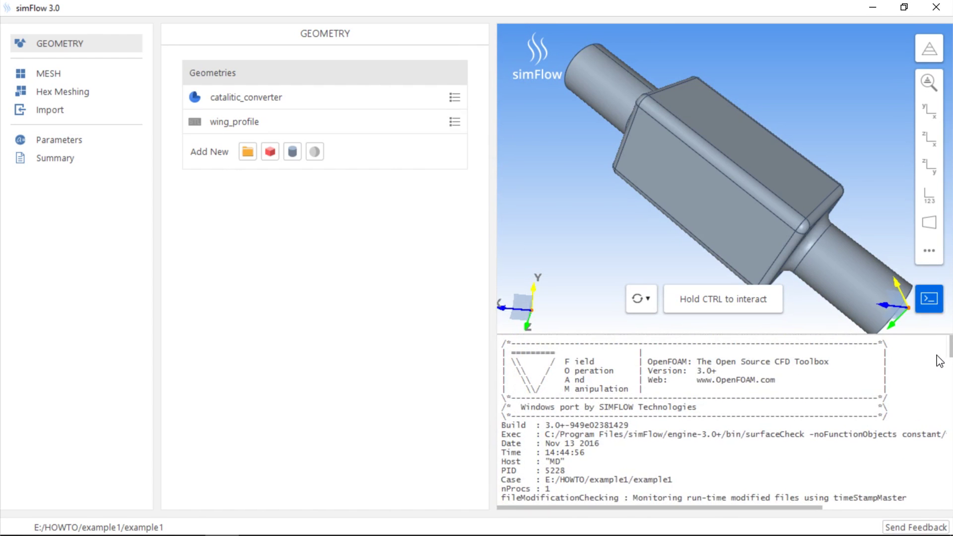